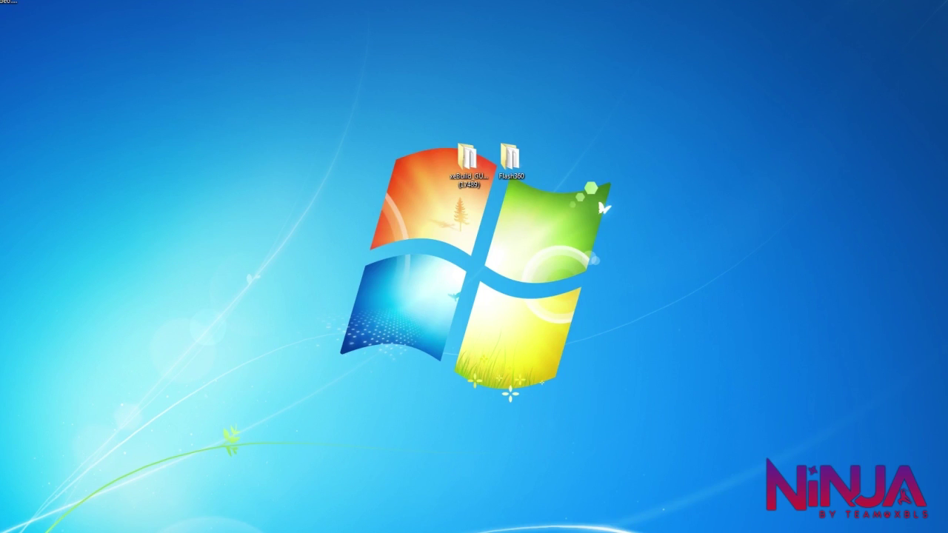
Open the Flash360 folder on Removable Disk (F:) in Windows Explorer
key(super)
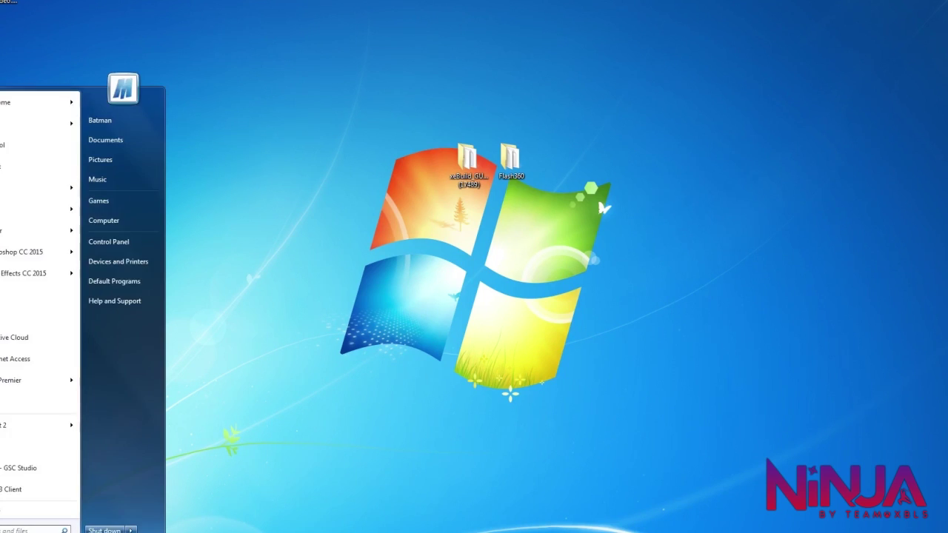
click(117, 225)
double_click(569, 353)
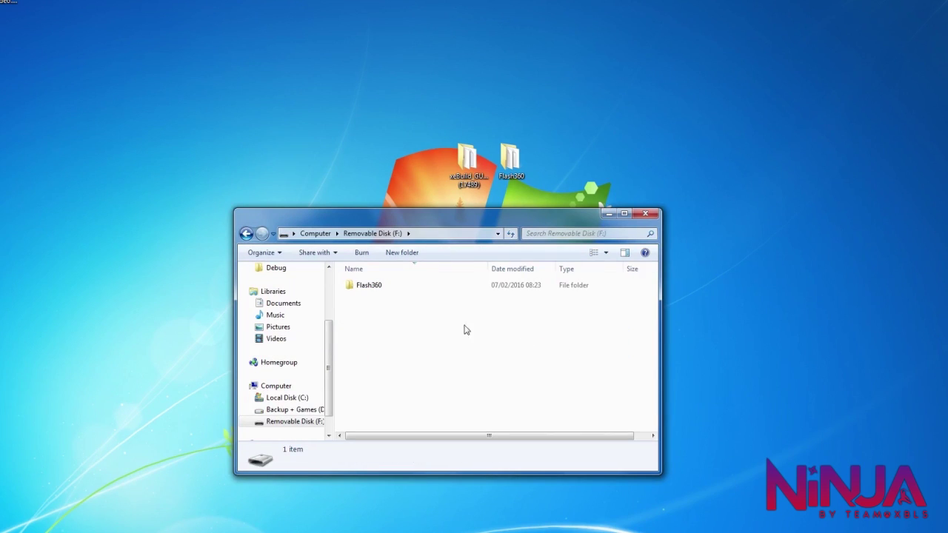
double_click(370, 286)
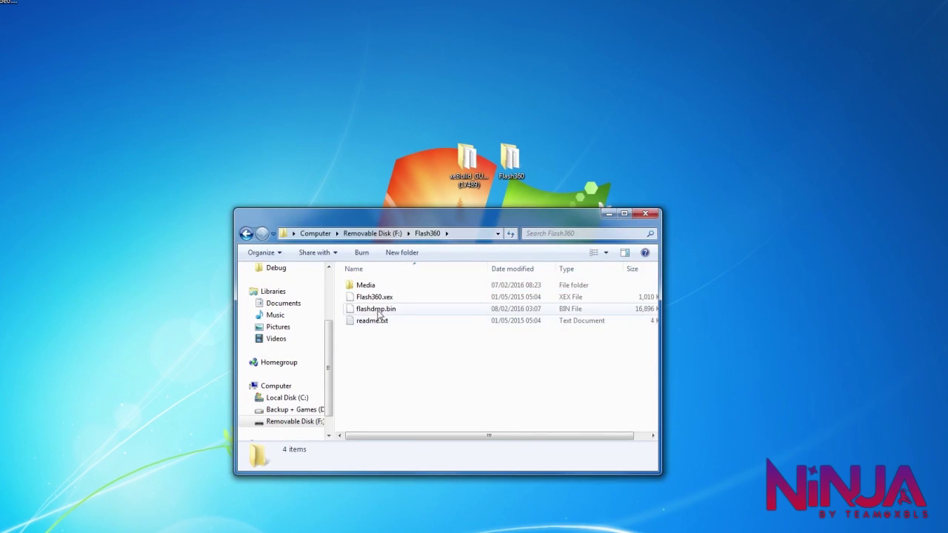
Copy flashdmp.bin onto the desktop and put the Explorer window away
mouse_move(383, 313)
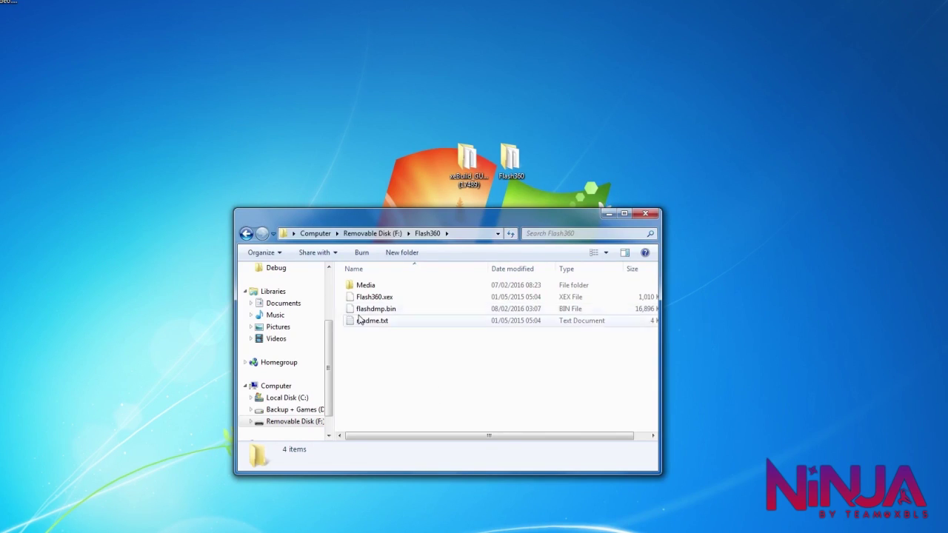
drag(374, 308, 769, 46)
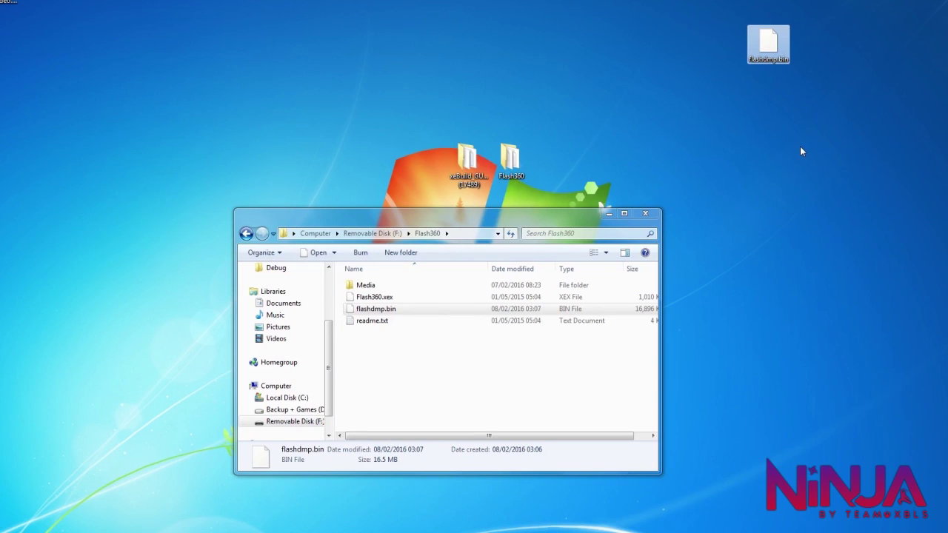
click(610, 214)
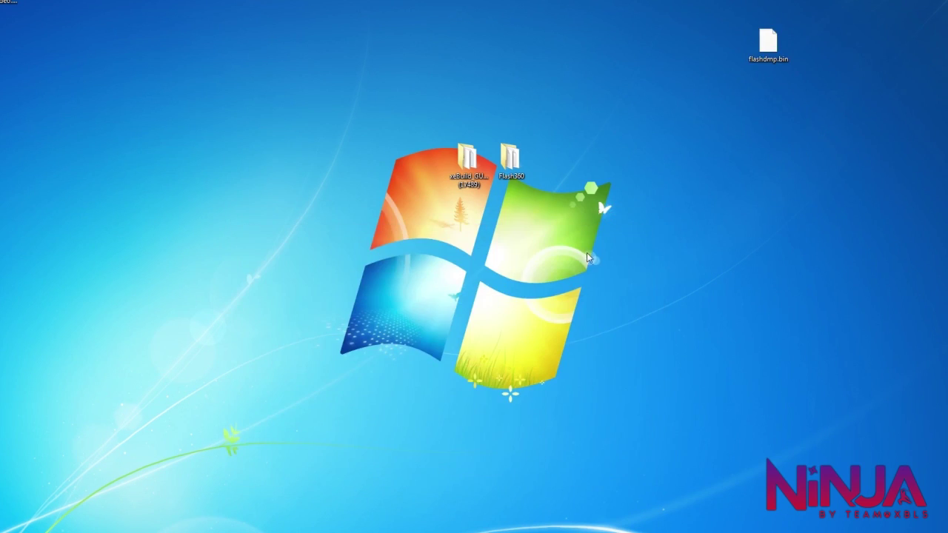
Launch xeBuild GUI 2.0.exe from the desktop's xeBuild_GUI folder, allowing it to run
double_click(471, 165)
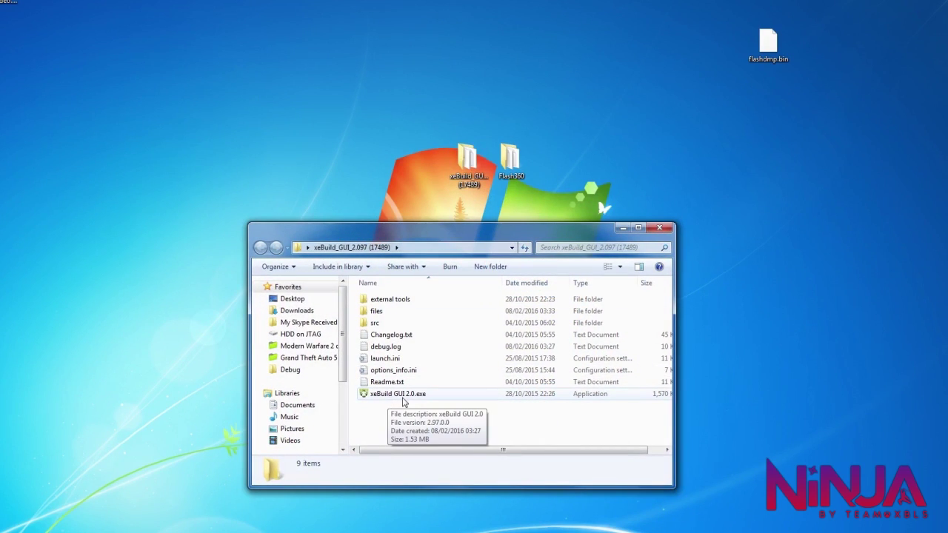
double_click(398, 397)
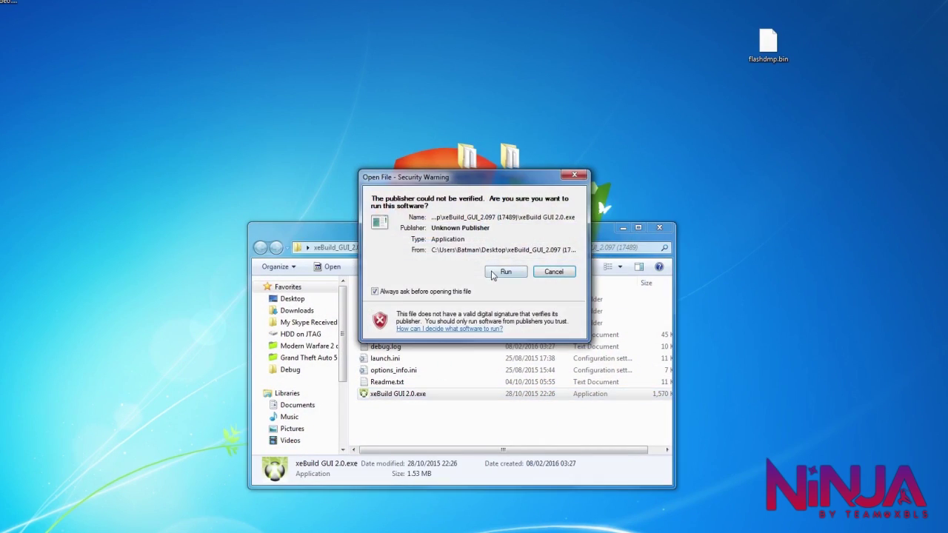
click(505, 271)
Close the folder window, rearrange the xeBuild window and flashdmp.bin icon, then browse for the source dump
click(519, 471)
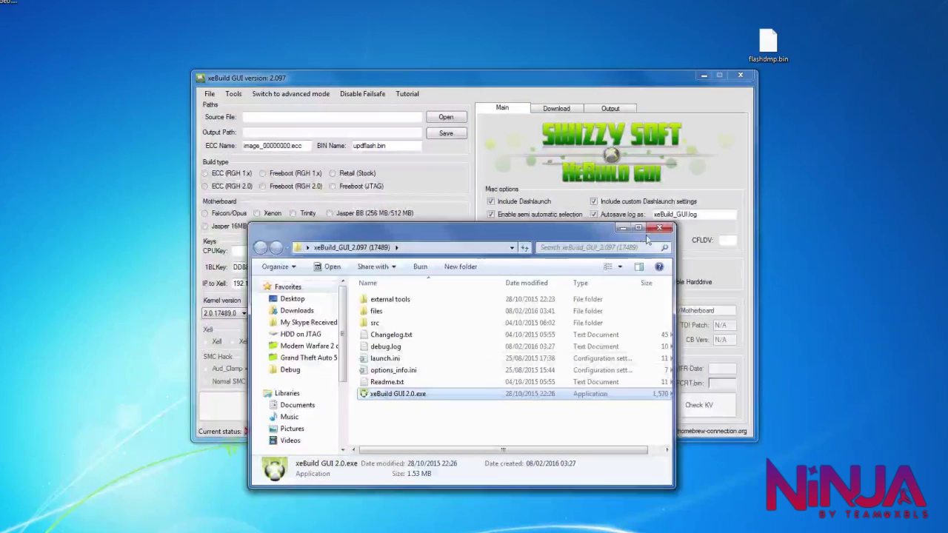
click(662, 227)
drag(409, 79, 516, 107)
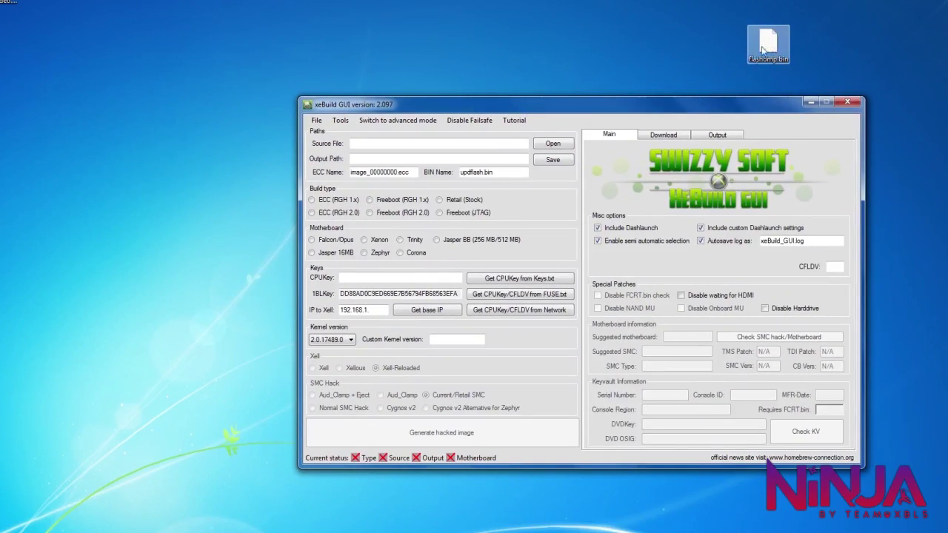
drag(763, 41, 437, 15)
click(549, 147)
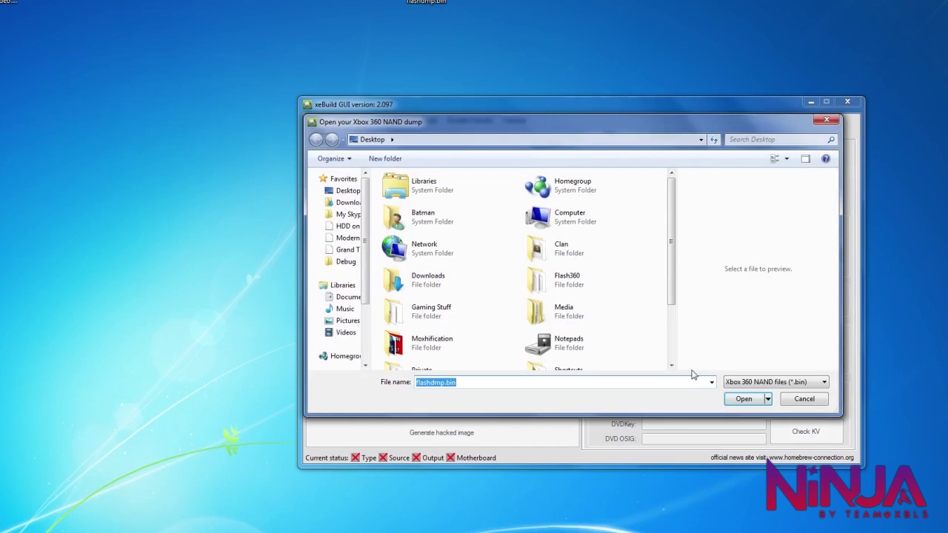
Load the desktop's flashdmp.bin, detected as Jasper 16MB with Freeboot (RGH 2.0) and kernel 2.0.17489.0
drag(675, 288, 674, 342)
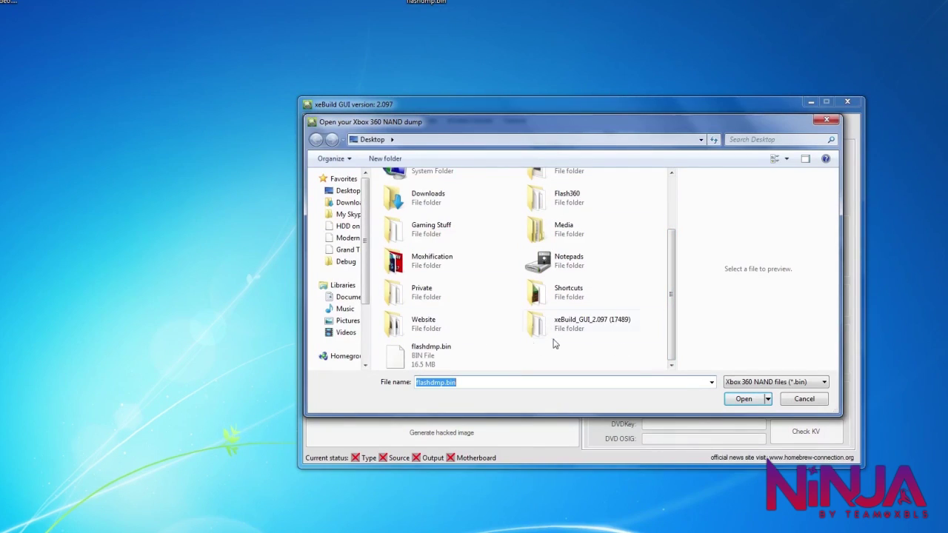
click(455, 356)
click(746, 399)
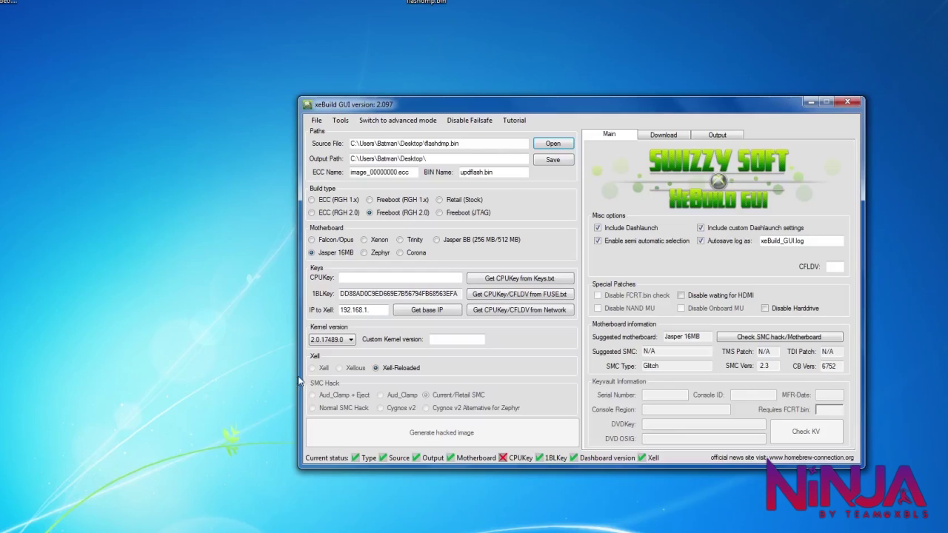
click(338, 344)
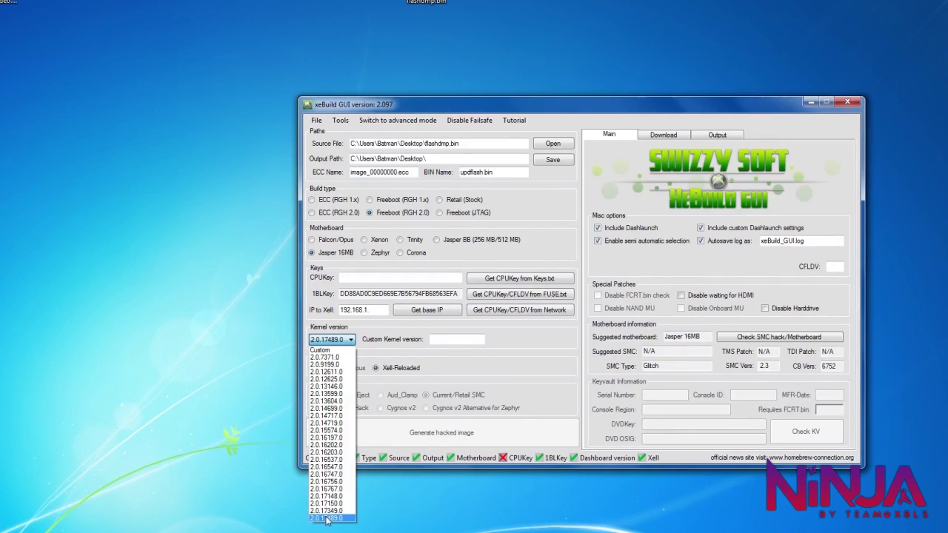
click(327, 519)
click(392, 277)
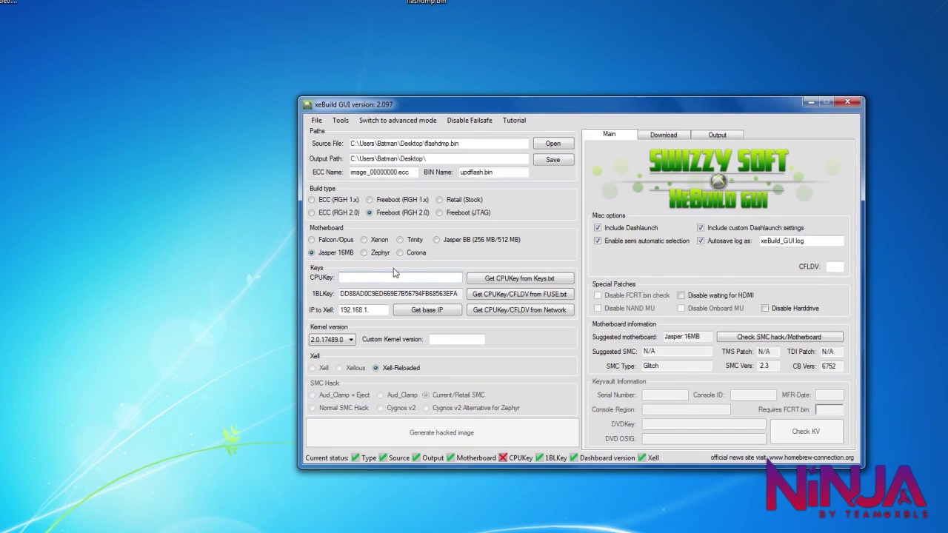
Copy the key from CPU KEY (backup jtag).txt and paste it into xeBuild's CPUKey field
key(super)
text(cpu)
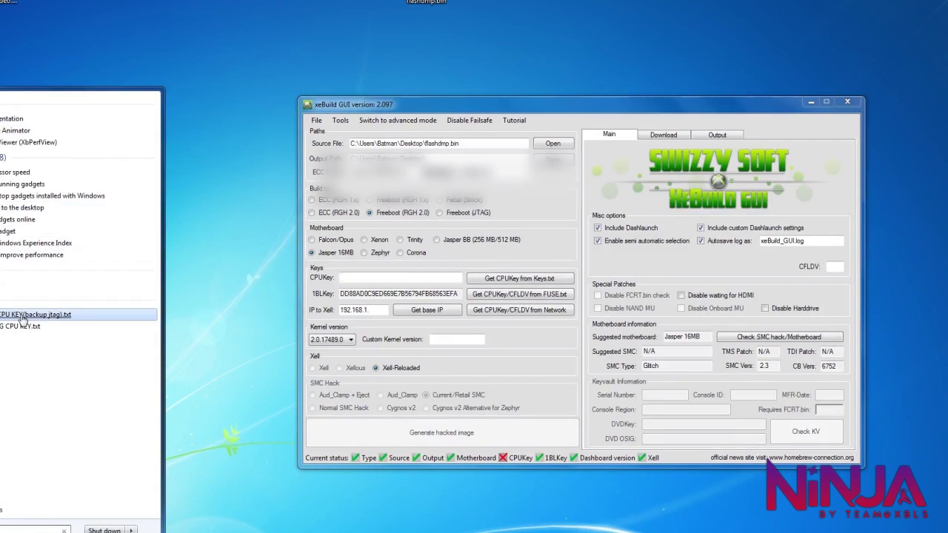
click(24, 317)
key(ctrl+a)
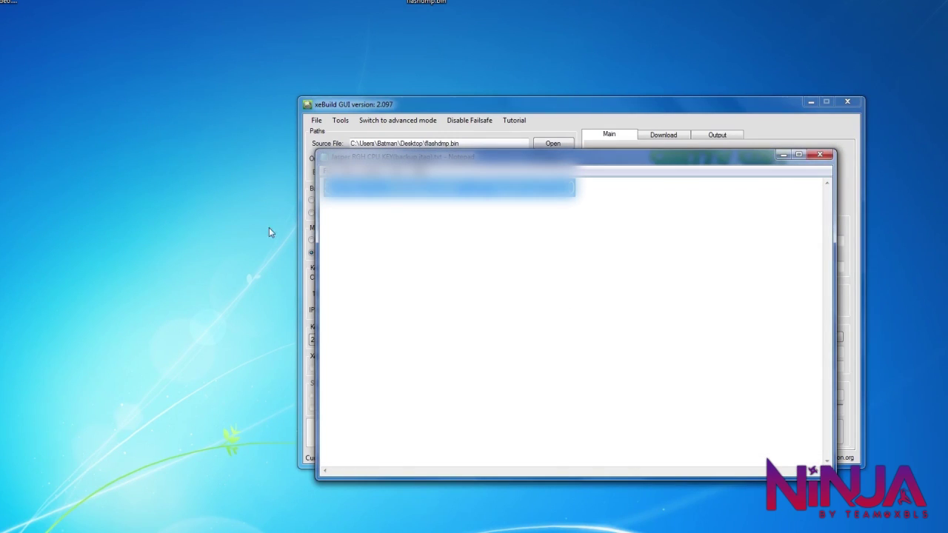
click(819, 154)
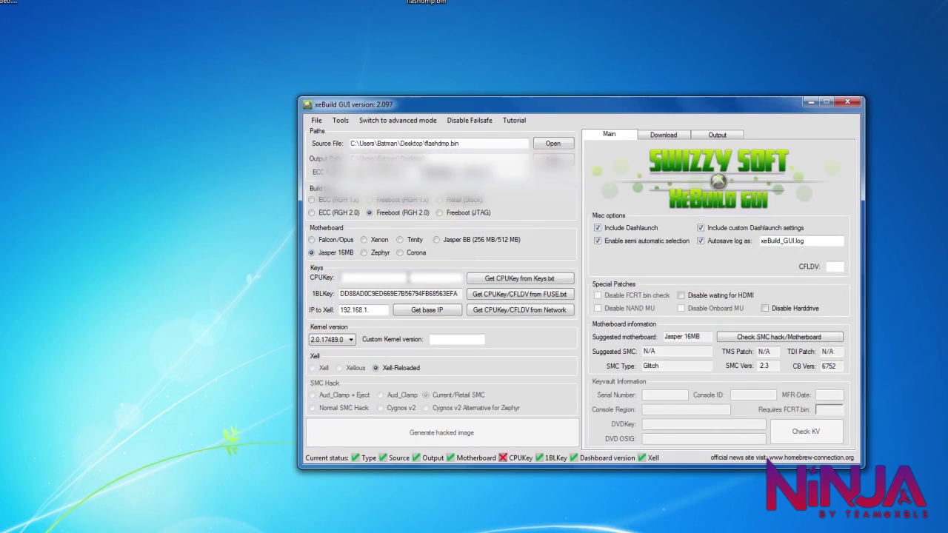
click(411, 278)
key(ctrl+v)
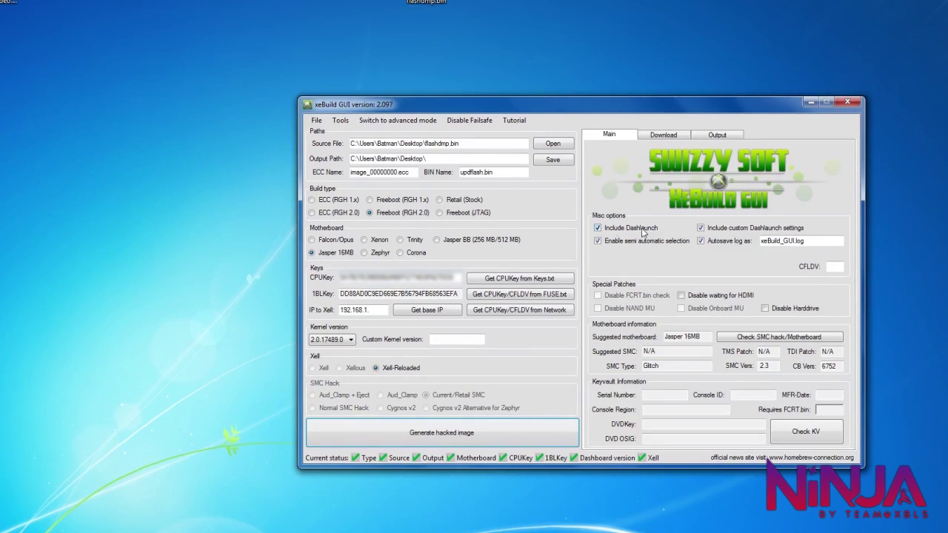
Build the glitch2 hacked NAND image, then close xeBuild GUI
click(445, 437)
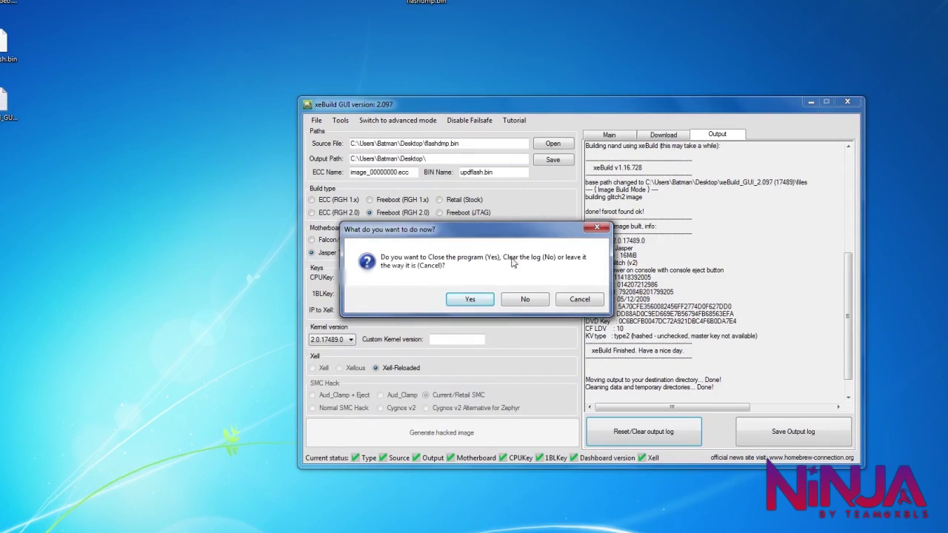
click(474, 301)
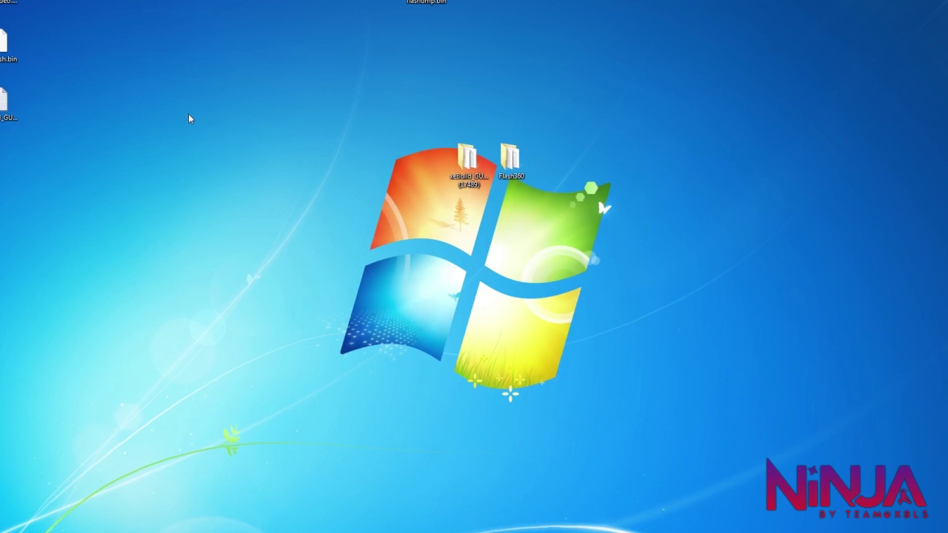
Move updflash.bin from the top-left toward the desktop centre, setting the xeBuild GUI file aside
click(10, 105)
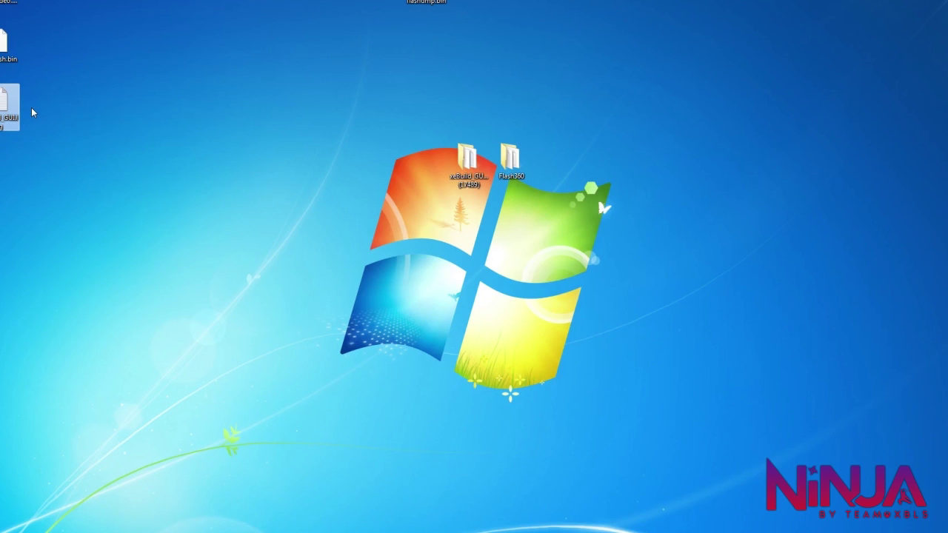
click(2, 34)
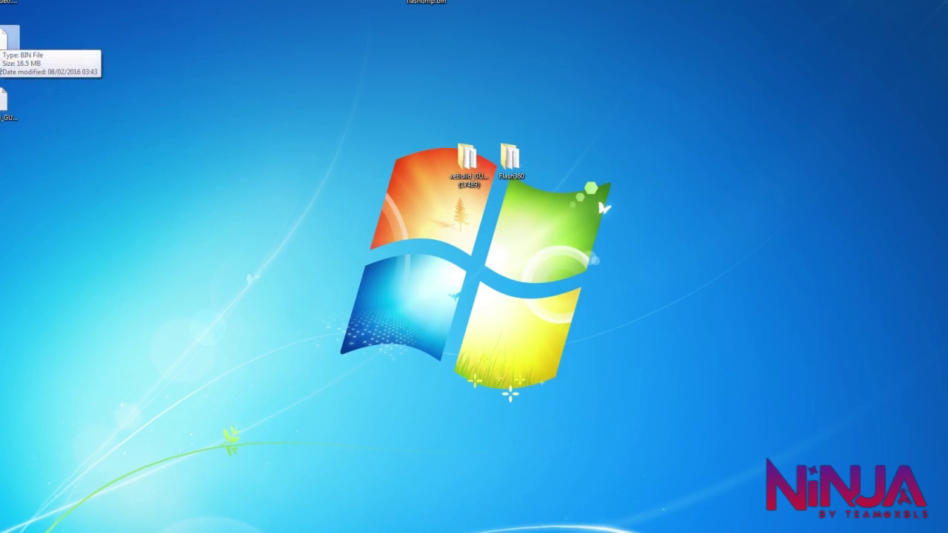
drag(2, 44, 224, 90)
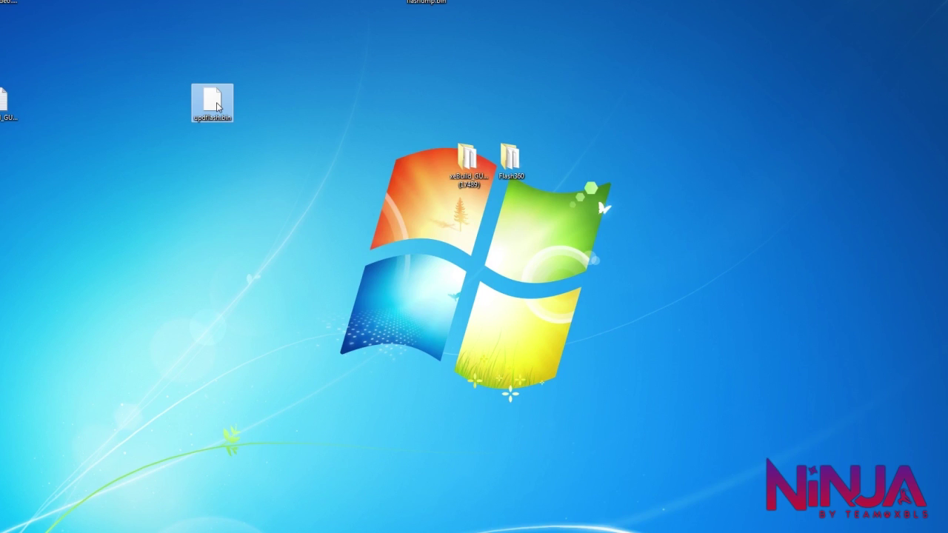
mouse_move(4, 102)
mouse_down()
mouse_move(17, 82)
mouse_move(0, 96)
mouse_up()
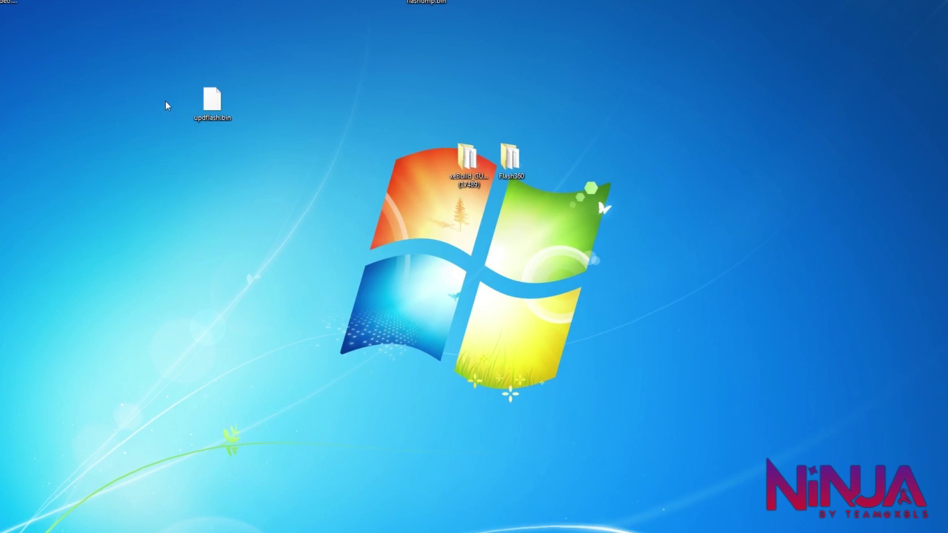
drag(219, 109, 261, 110)
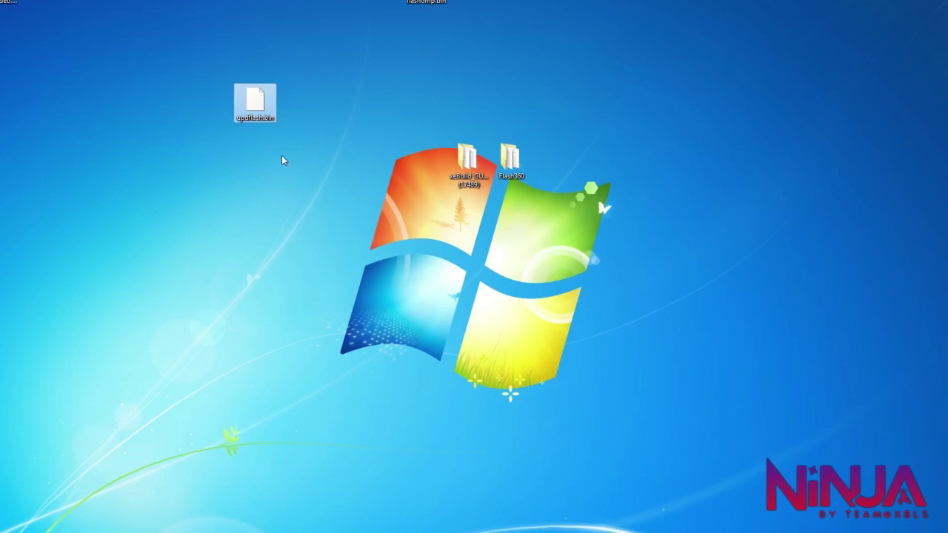
click(308, 146)
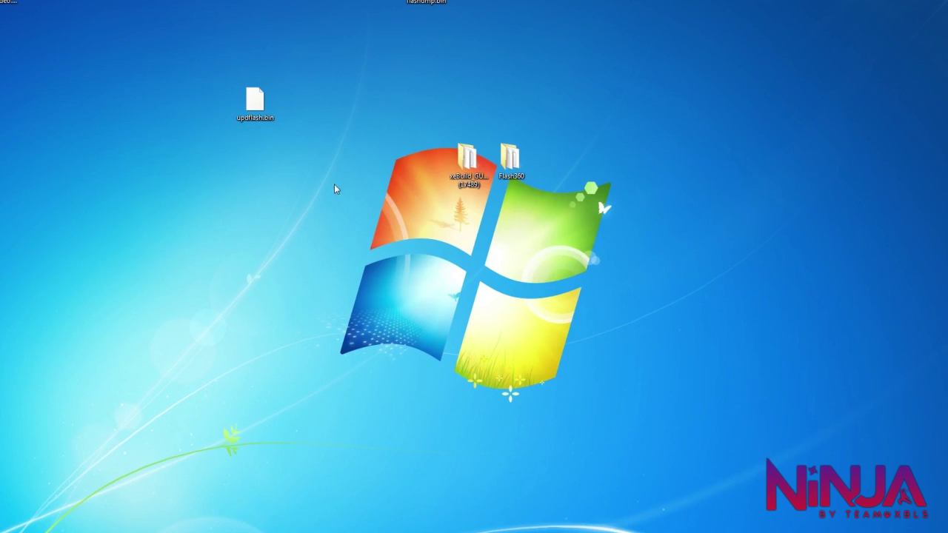
Copy updflash.bin from the desktop into F:\Flash360, then close that folder window
click(385, 343)
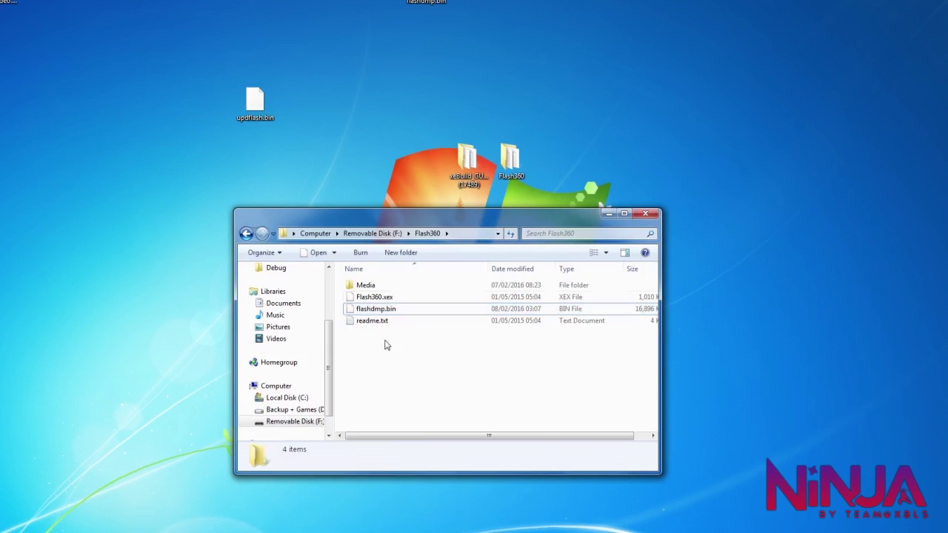
drag(390, 226, 336, 245)
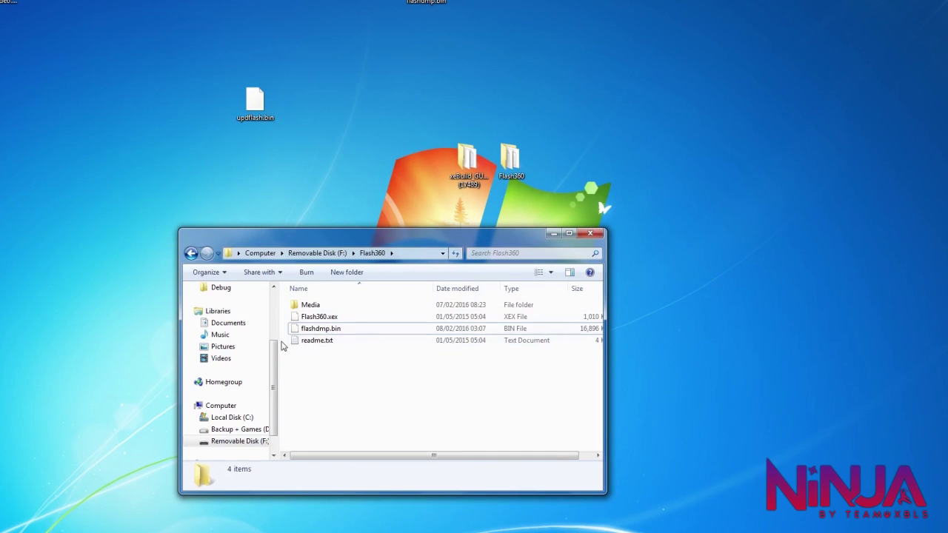
drag(255, 104, 387, 400)
click(327, 380)
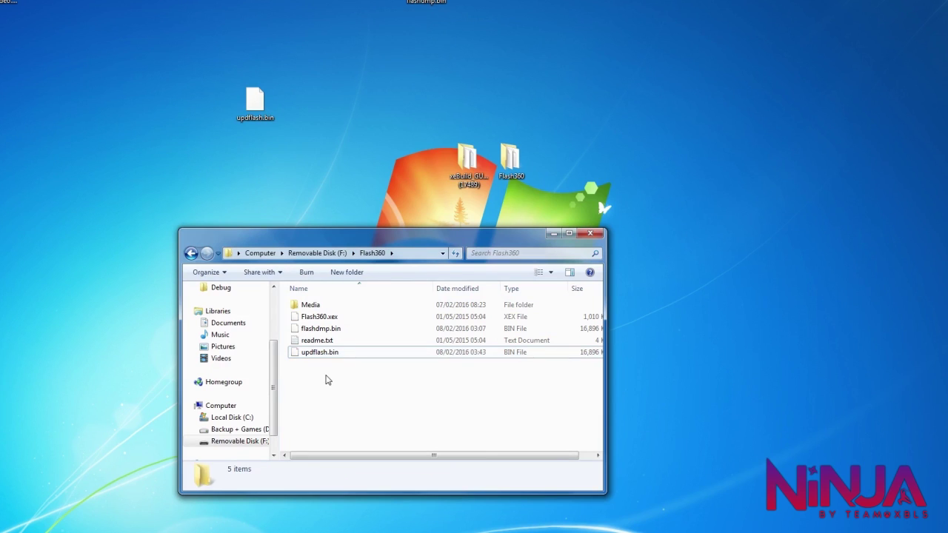
click(590, 233)
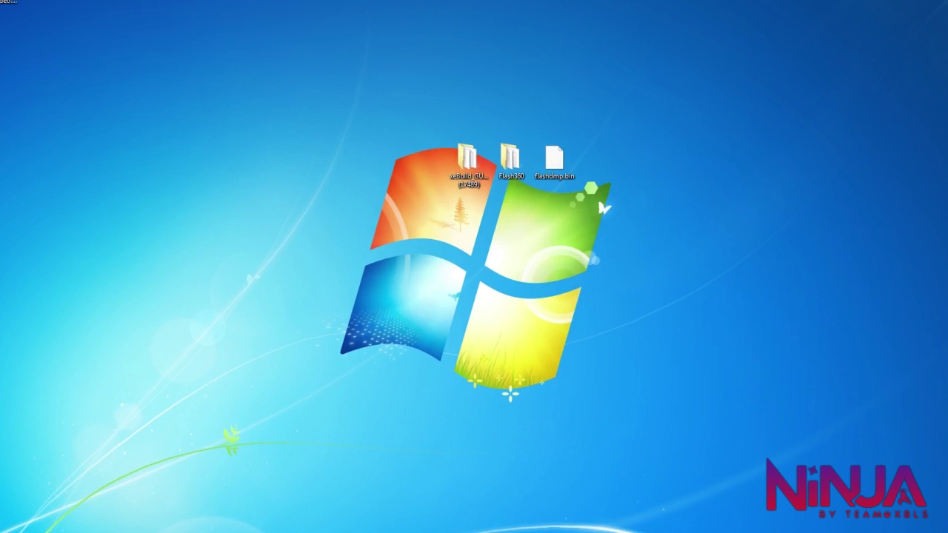
Start xeBuild GUI 2.0.exe from the xeBuild_GUI_2.097 folder and move its window lower
double_click(482, 184)
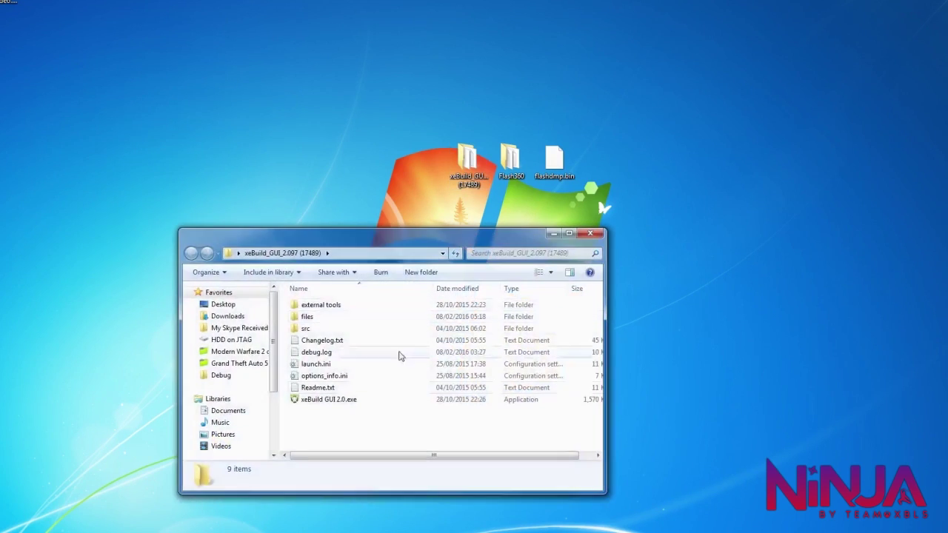
double_click(328, 399)
click(499, 270)
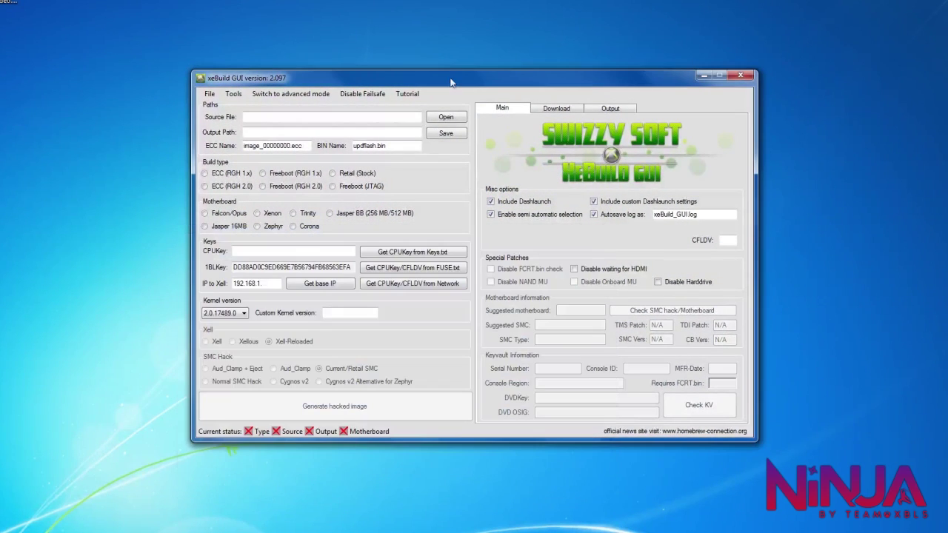
drag(451, 82, 471, 186)
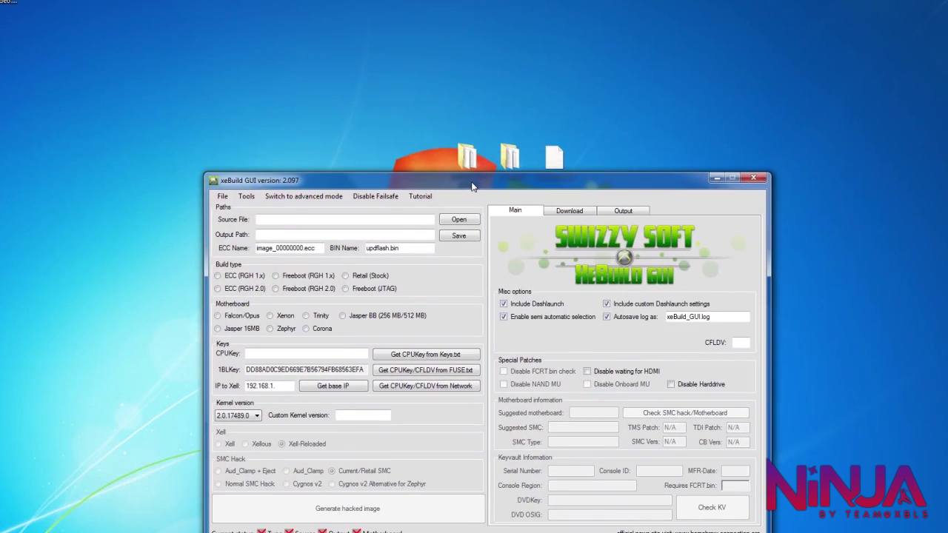
Switch to advanced mode, disable failsafe, and load flashdmp.bin as the source dump
click(315, 198)
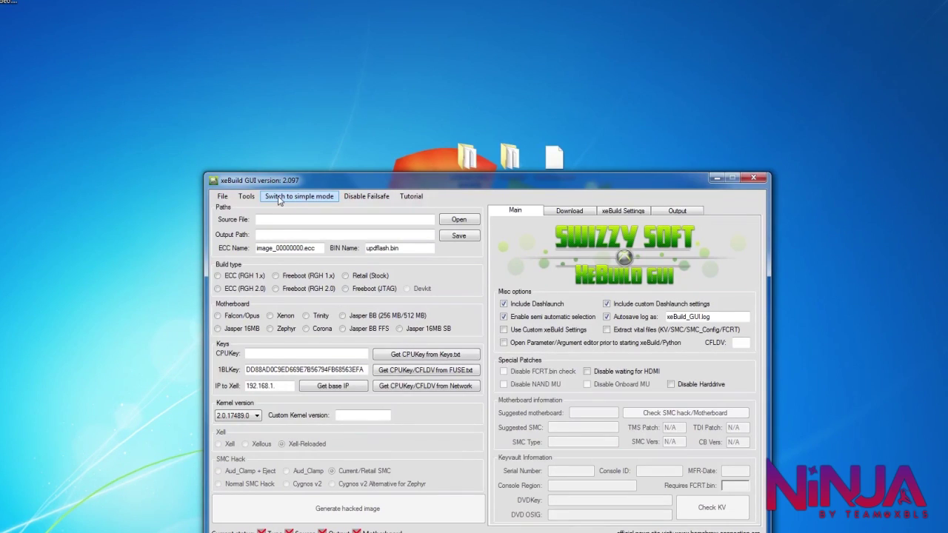
click(366, 197)
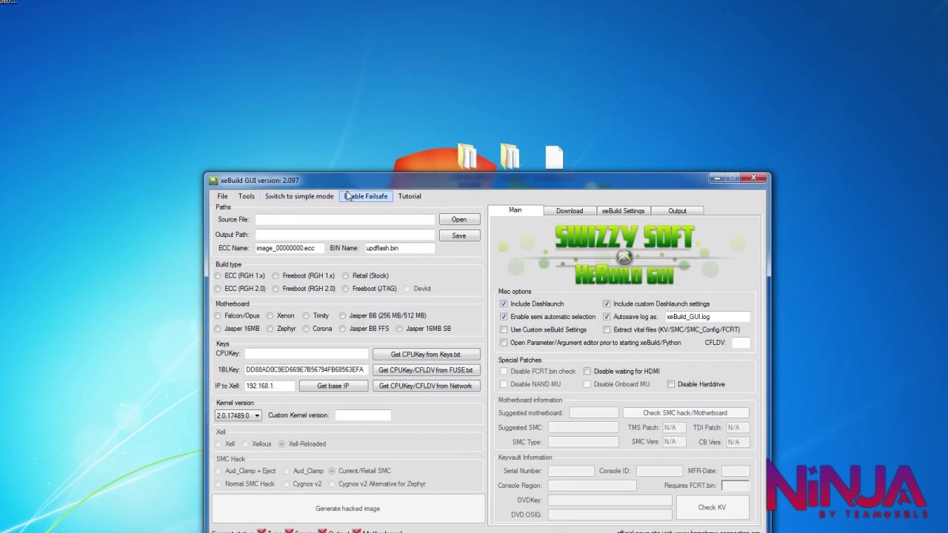
click(459, 220)
drag(582, 299, 581, 352)
click(337, 429)
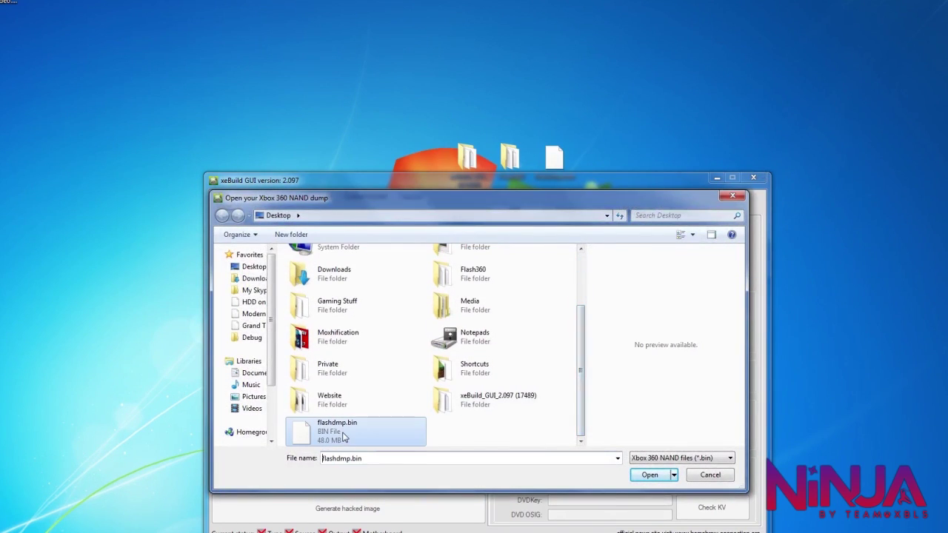
click(658, 483)
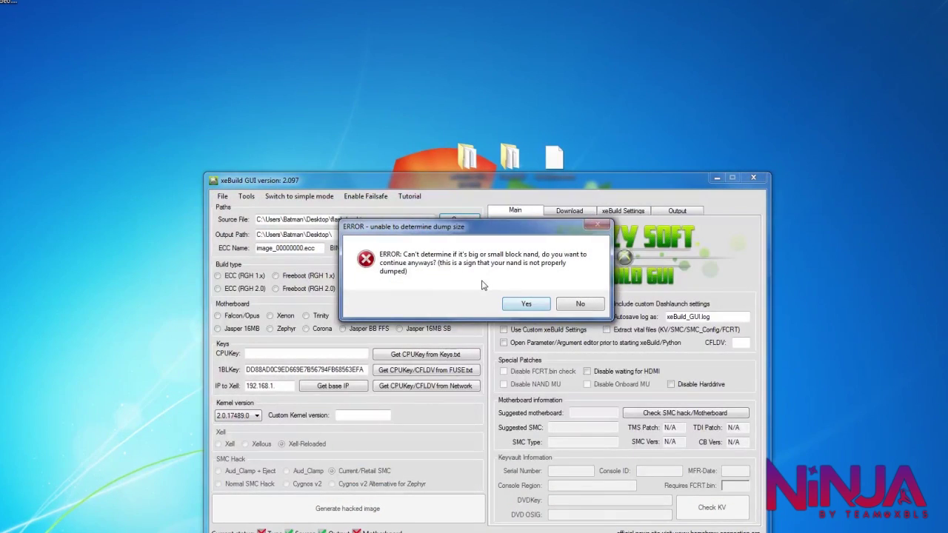